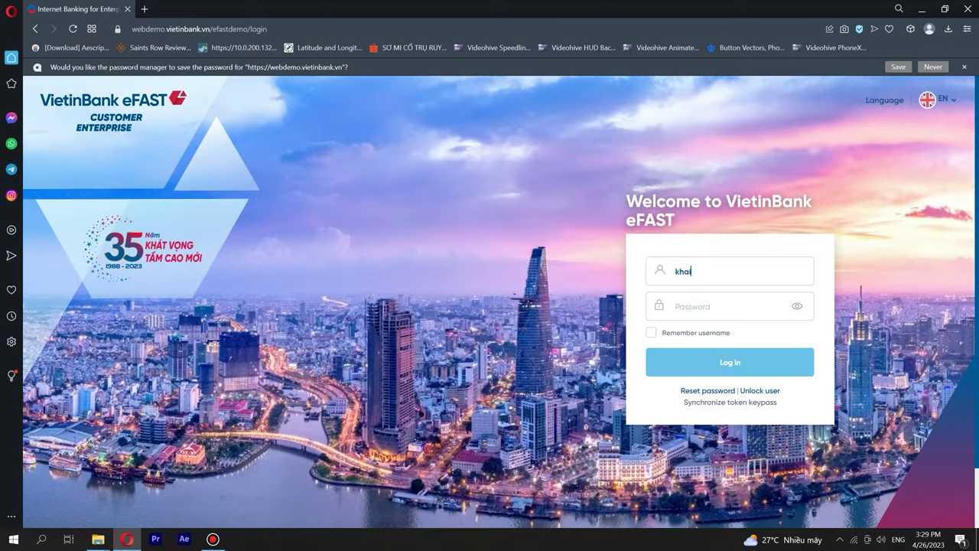
# Log in as the initiating accountant using the demo username and password
pyautogui.write('anh')
pyautogui.write('1')
pyautogui.press('Tab')
pyautogui.write('******')
pyautogui.write('**')
pyautogui.press('Return')
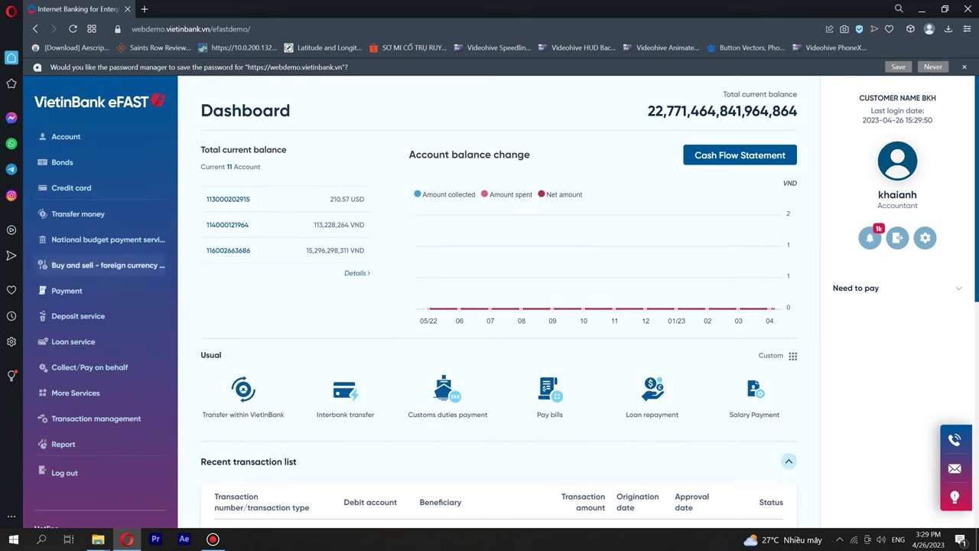
# Start a Loan repayment debiting the second VND account (15,296,298,311 balance)
pyautogui.click(73, 341)
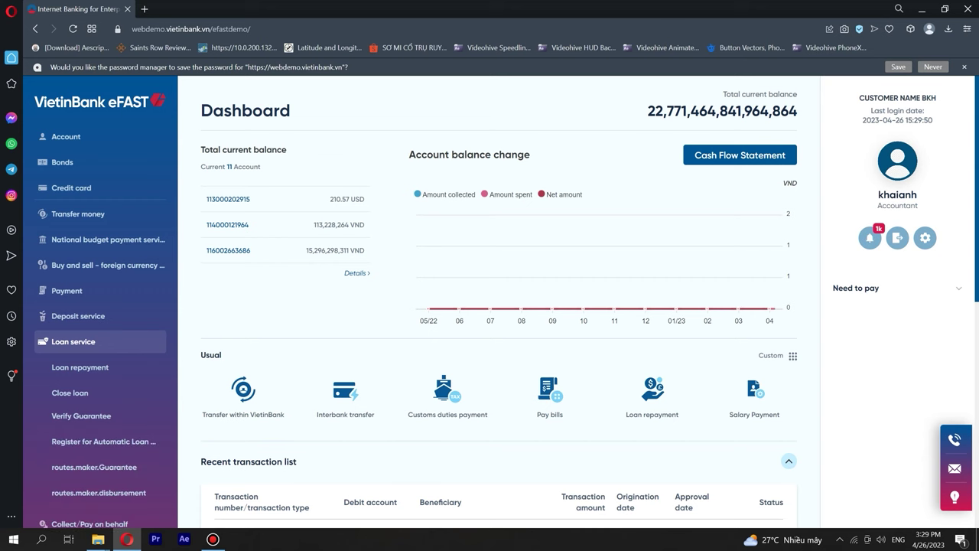
pyautogui.click(79, 367)
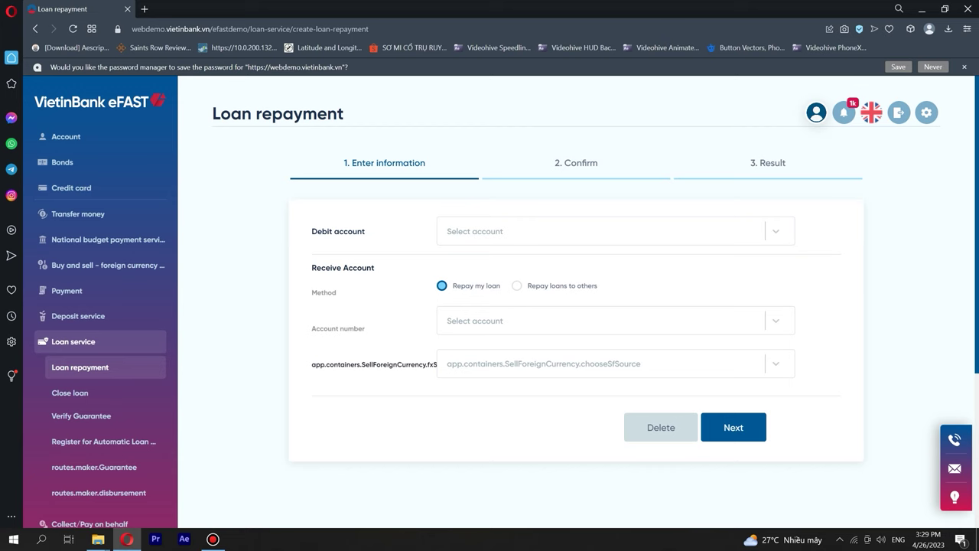
pyautogui.click(535, 256)
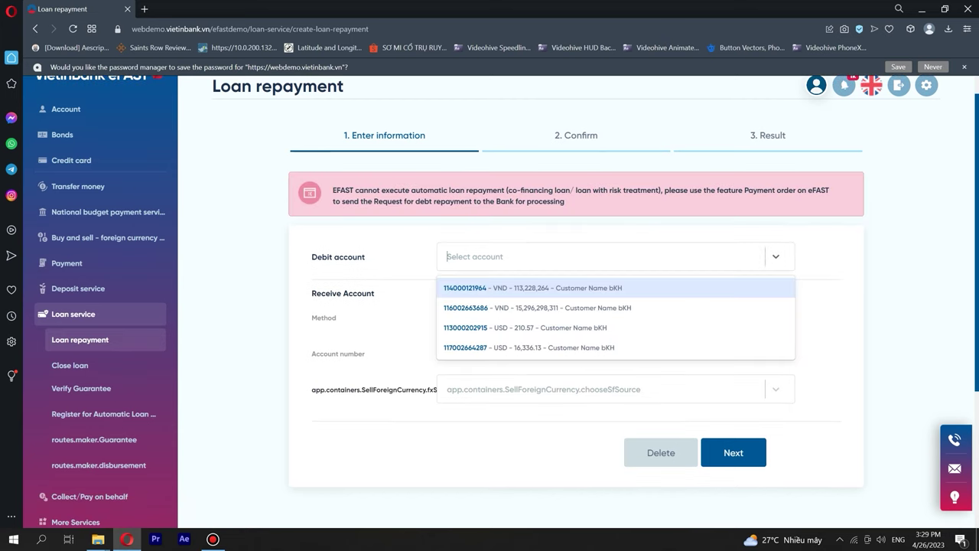
pyautogui.press('Down')
pyautogui.press('Return')
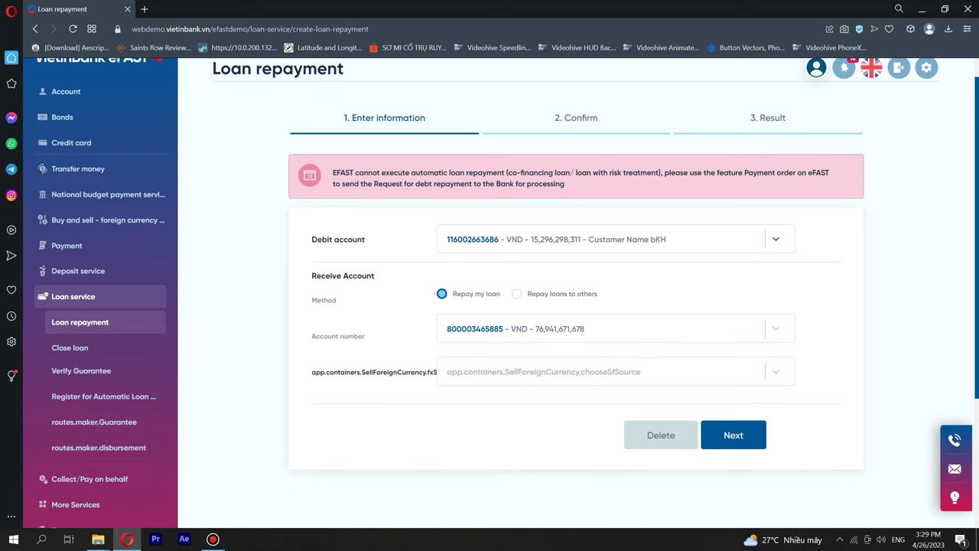
# Search loan accounts for 272 and select the 200,000,000 VND loan to repay
pyautogui.press('Tab')
pyautogui.press('Down')
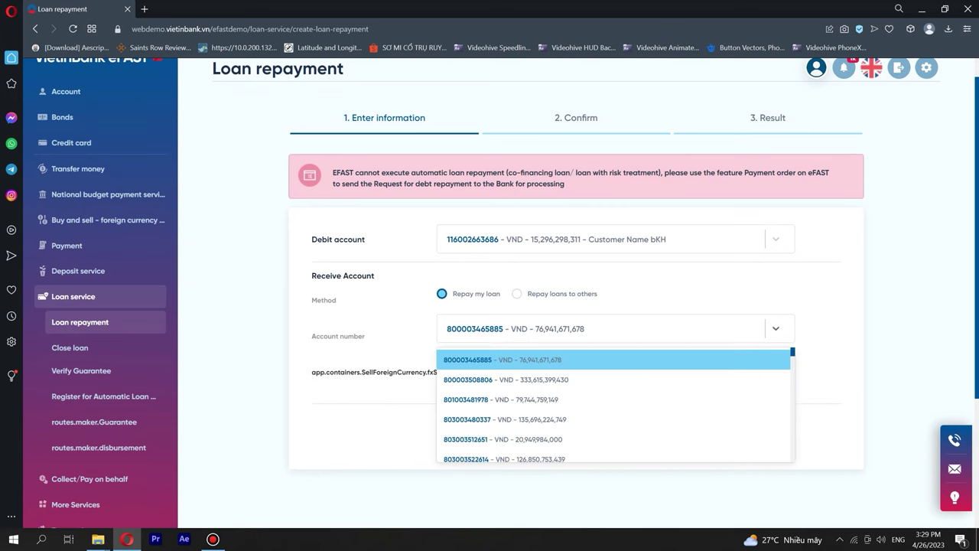
pyautogui.write('2')
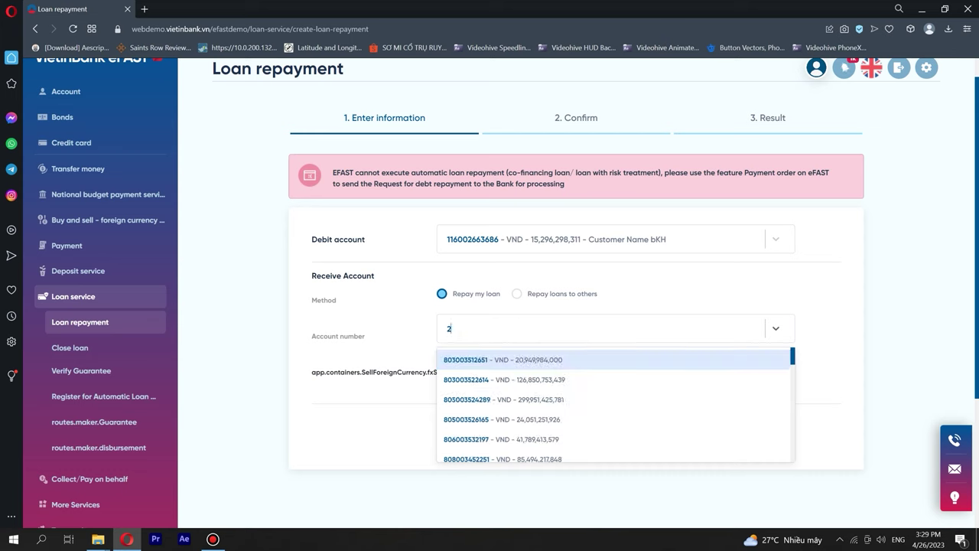
pyautogui.write('72')
pyautogui.press('Down')
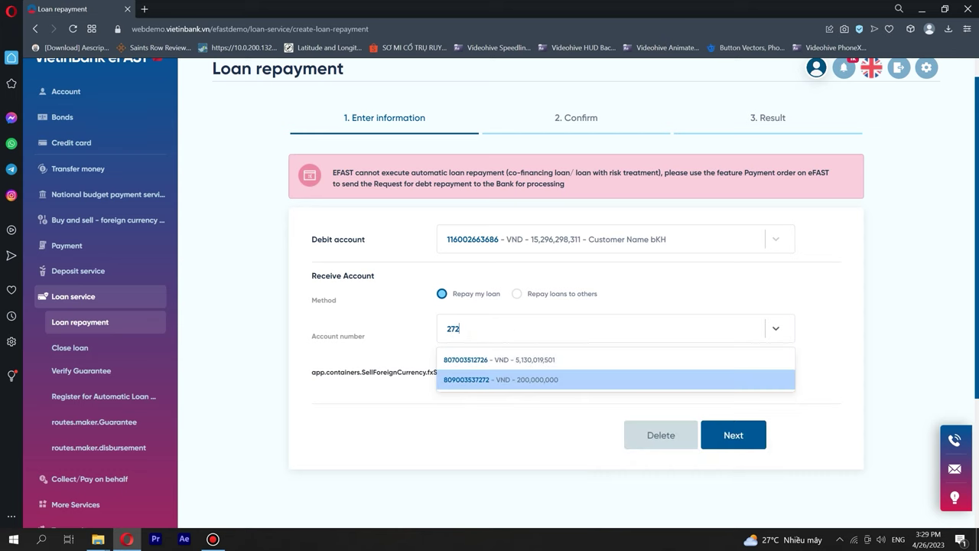
pyautogui.press('Return')
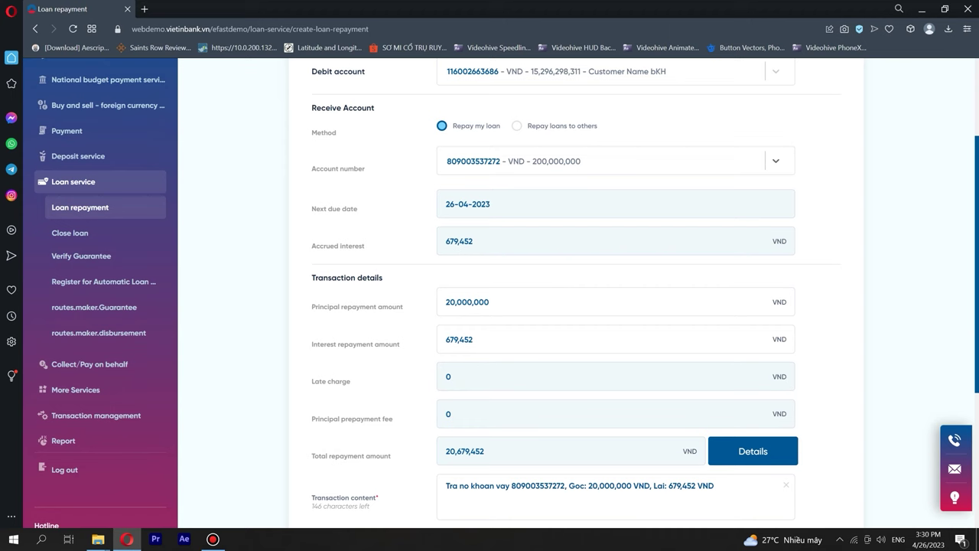
# Set the foreign-currency source to sales from direct investment capital disbursement
pyautogui.scroll(-3, 505, 306)
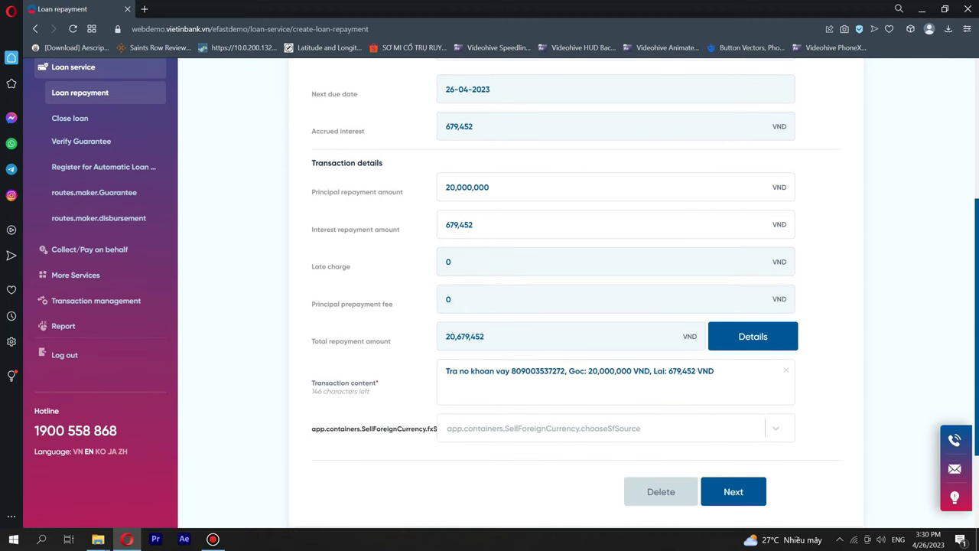
pyautogui.press('Tab')
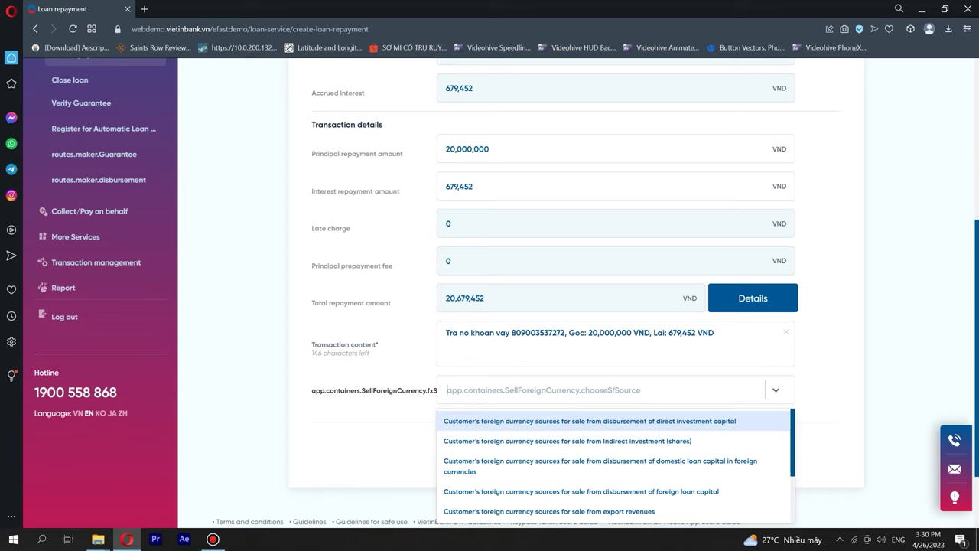
pyautogui.press('Return')
pyautogui.press('Tab')
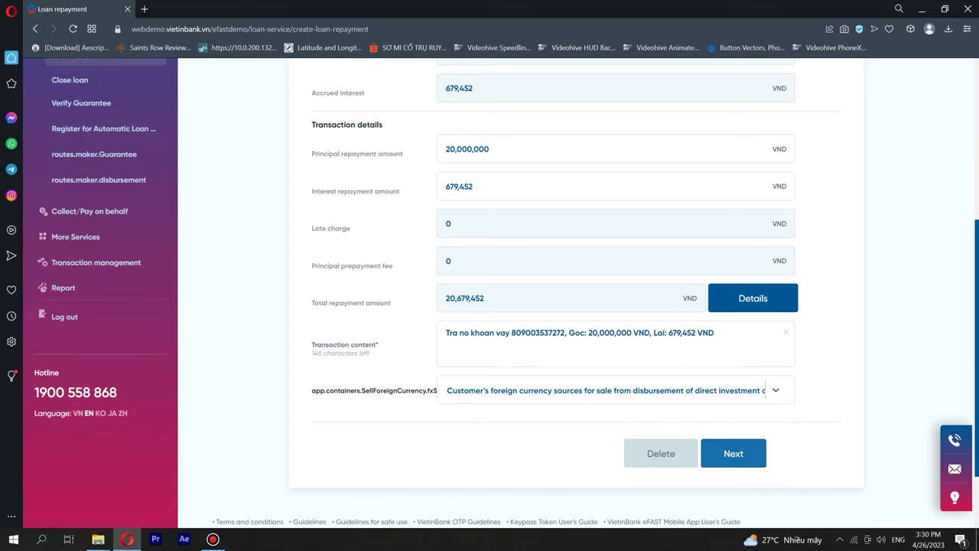
pyautogui.scroll(3, 573, 306)
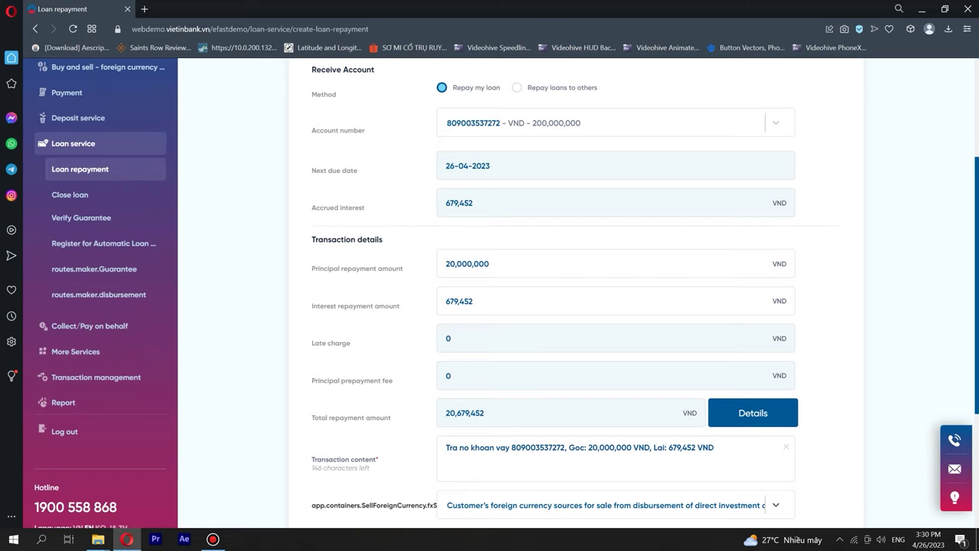
pyautogui.scroll(-2, 574, 306)
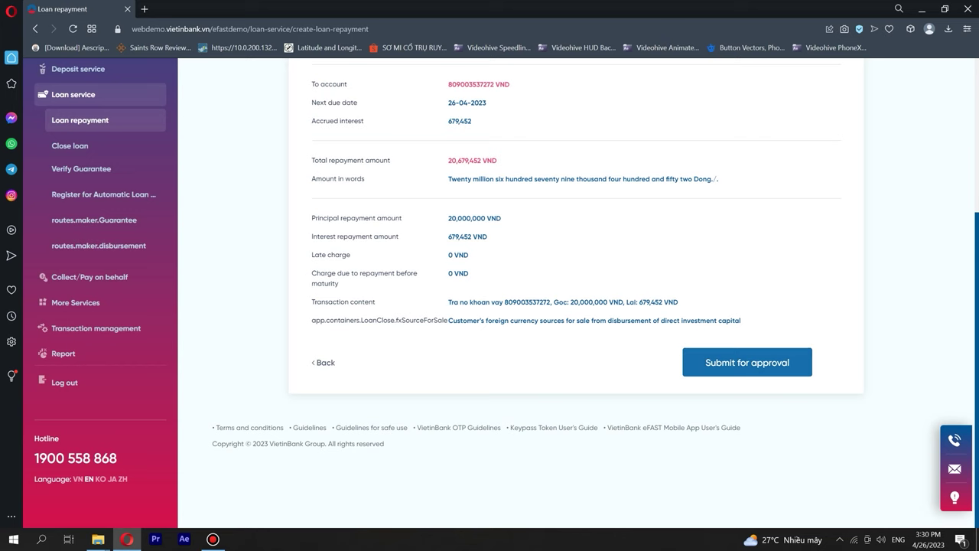
# Submit the 20,679,452 VND loan repayment for approval, then log out
pyautogui.click(748, 362)
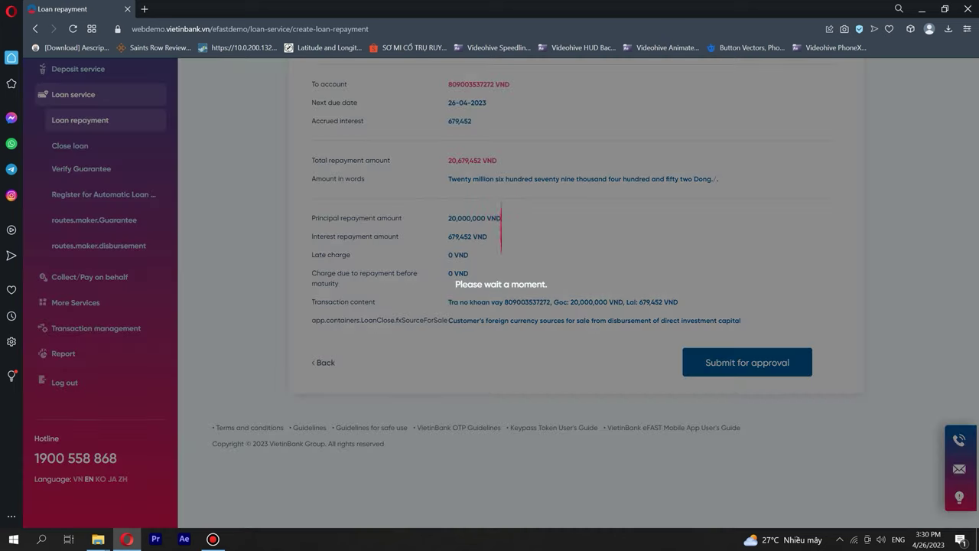
pyautogui.scroll(3, 505, 291)
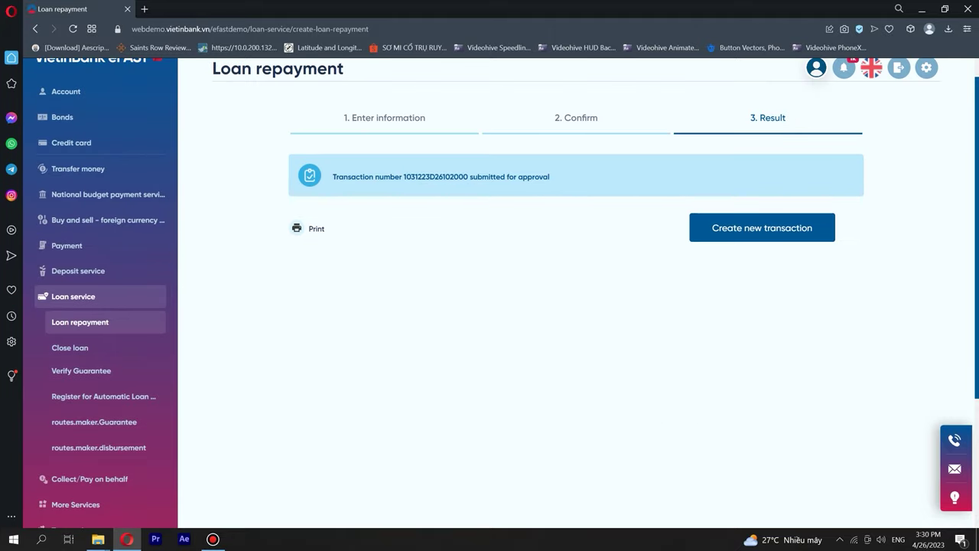
pyautogui.click(900, 67)
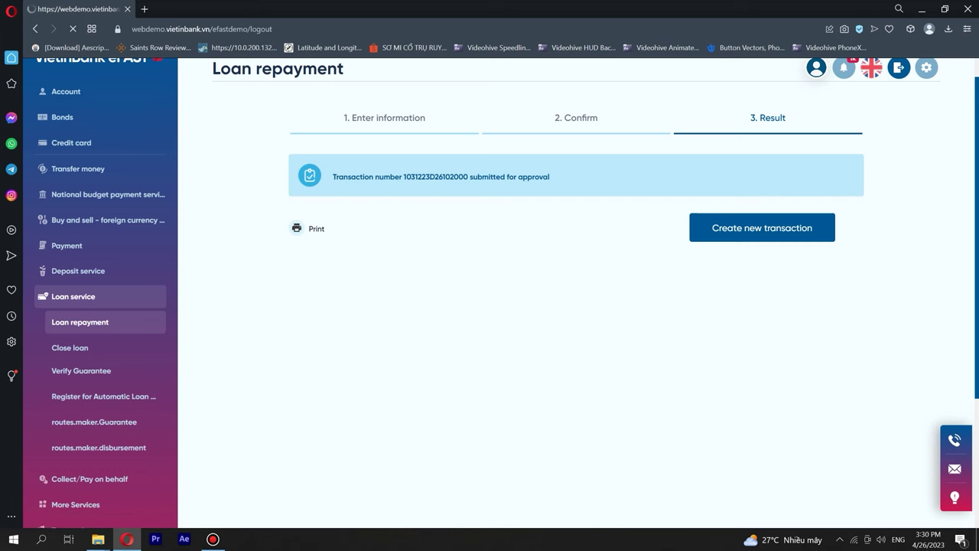
# Log in as the chief accountant approver using the demo username and password
pyautogui.write('khaianh')
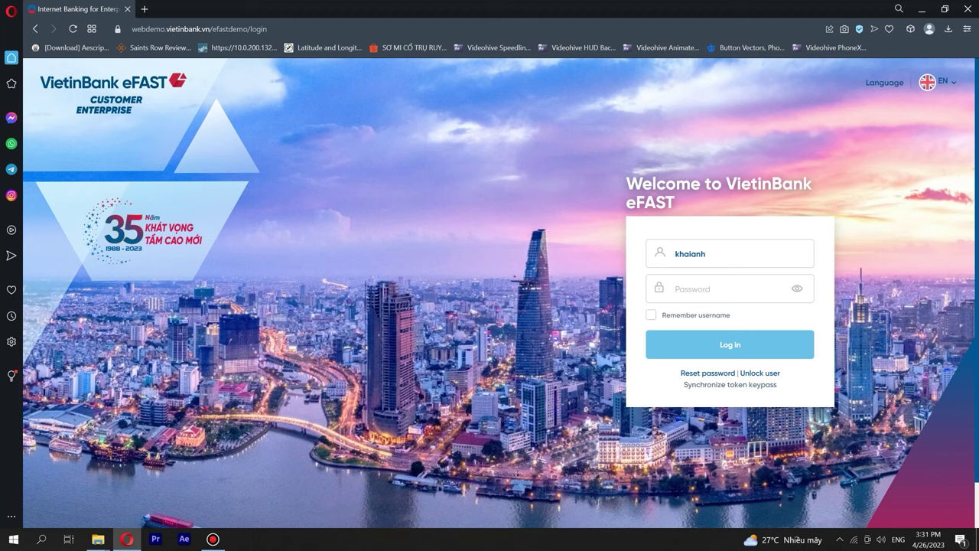
pyautogui.write('3')
pyautogui.press('Tab')
pyautogui.write('********')
pyautogui.press('Return')
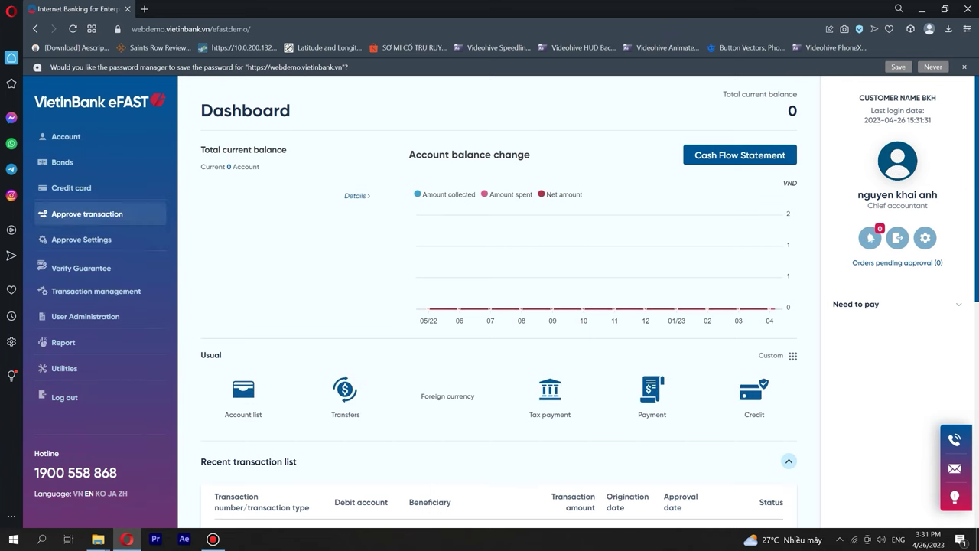
# Select the 20,679,452 VND repayment in Credit approvals and open its verification method choices
pyautogui.click(63, 368)
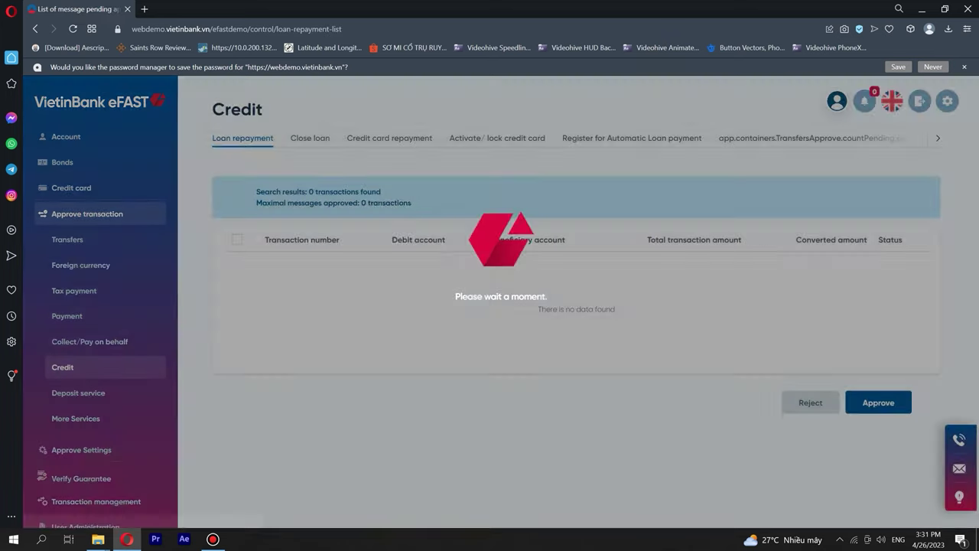
pyautogui.scroll(-3, 574, 383)
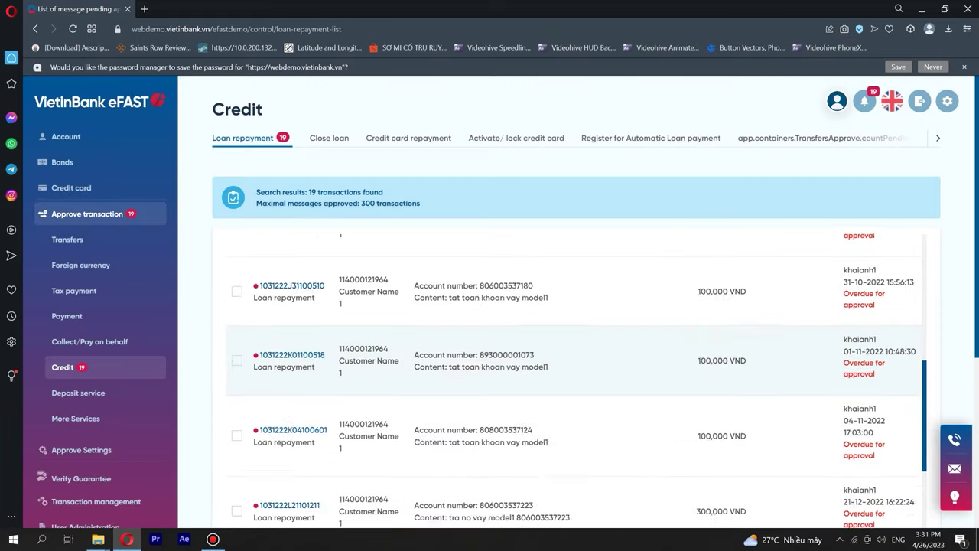
pyautogui.scroll(-3, 574, 383)
pyautogui.scroll(-3, 574, 382)
pyautogui.scroll(-3, 574, 306)
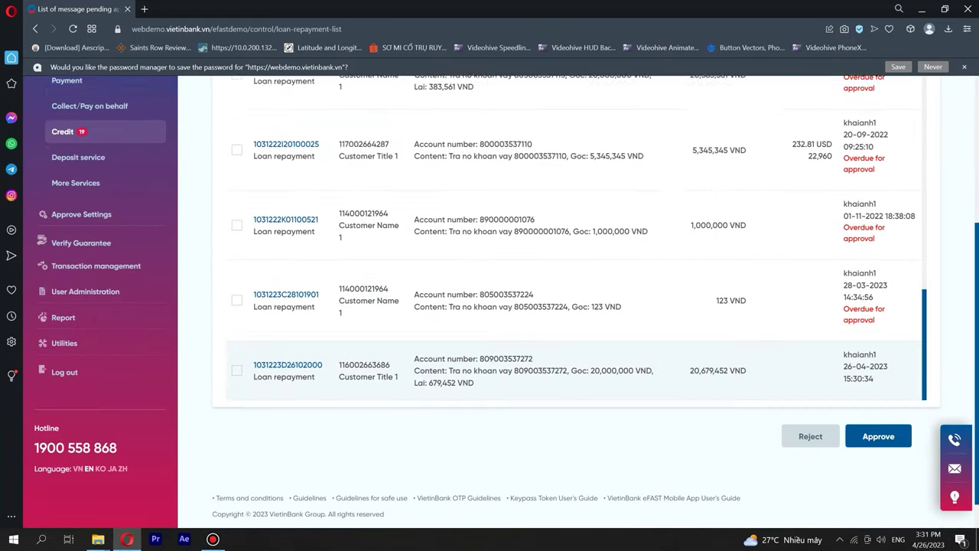
pyautogui.scroll(-2, 574, 306)
pyautogui.click(237, 333)
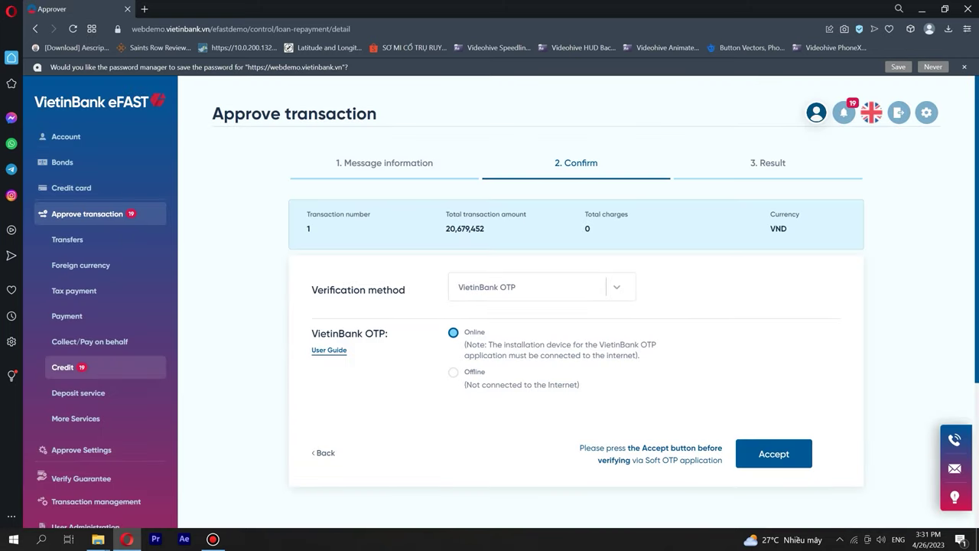
pyautogui.click(542, 287)
# Accept the repayment approval using ByPass OTP Keypass verification
pyautogui.click(497, 342)
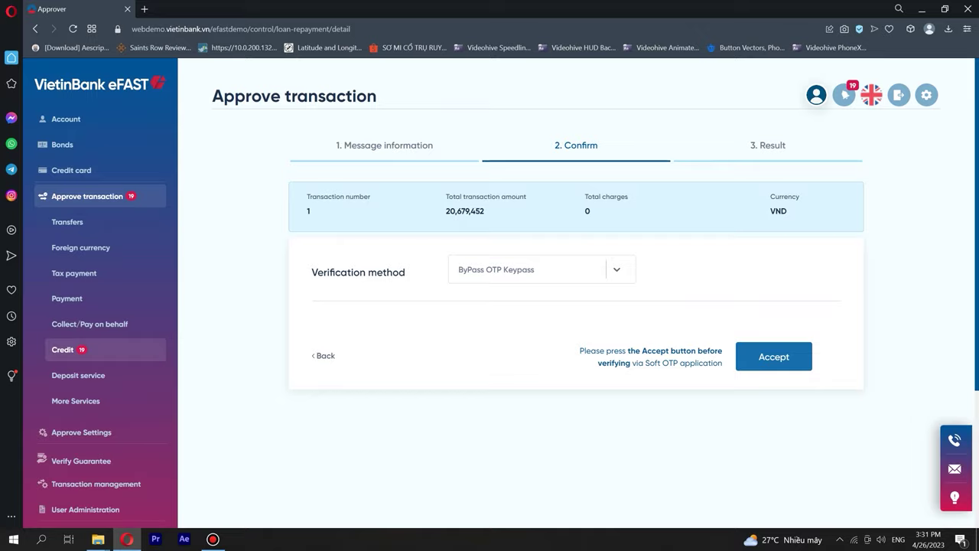
pyautogui.click(774, 356)
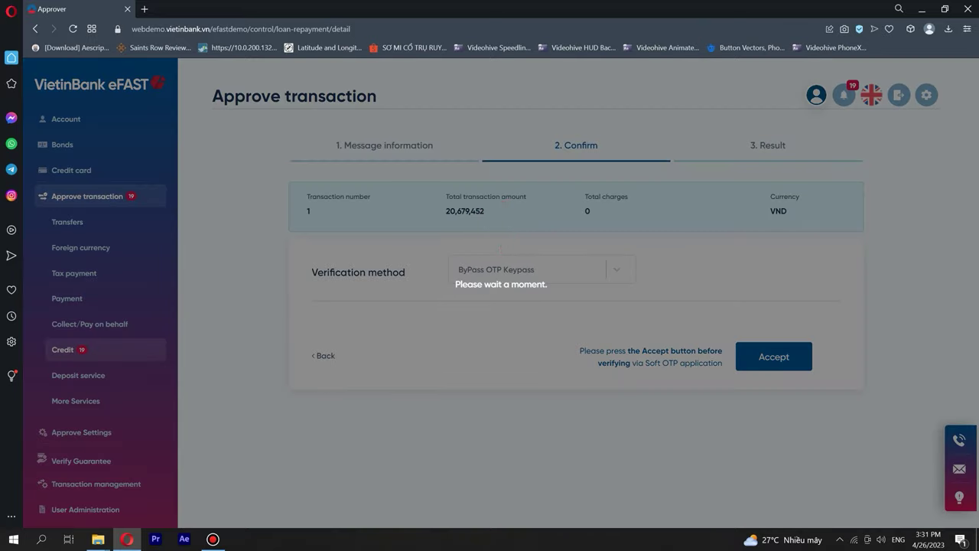